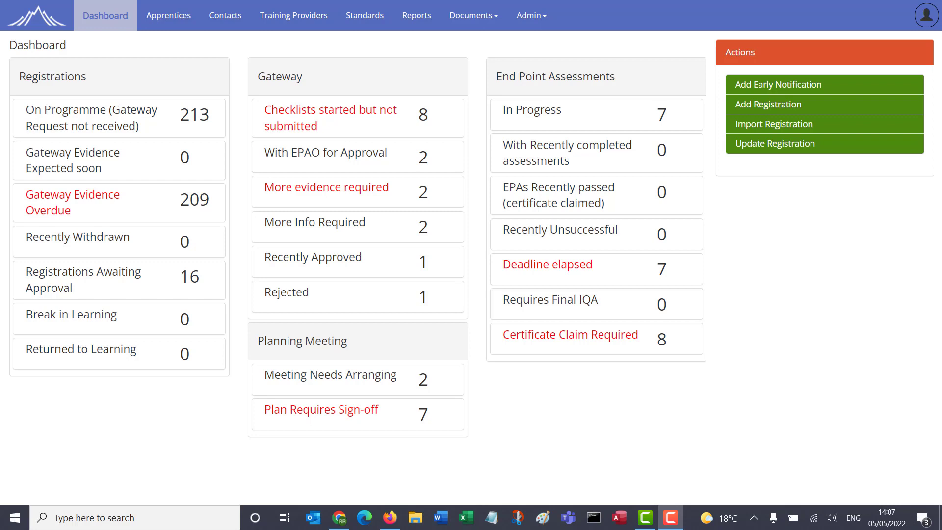
# - Open the list of all documents, look at its folder view and return to the file search view
pyautogui.click(468, 20)
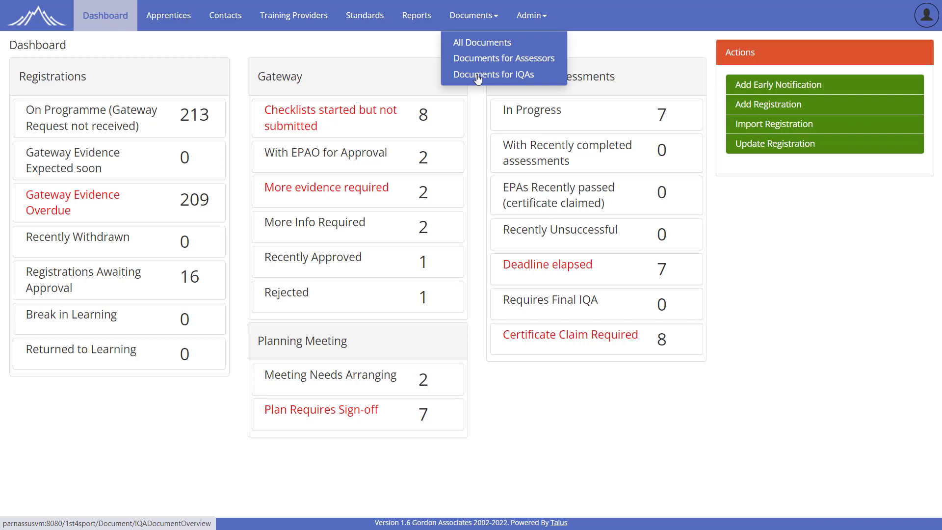
pyautogui.click(484, 45)
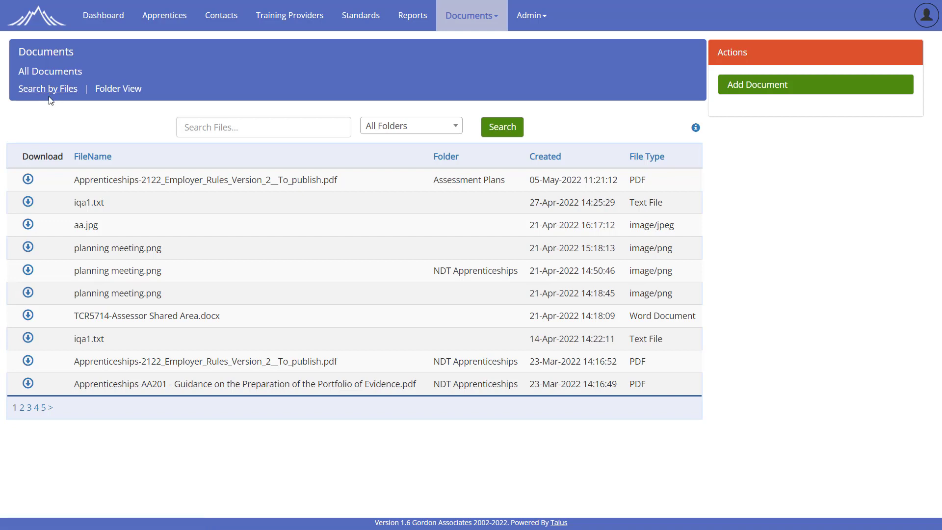
pyautogui.click(118, 89)
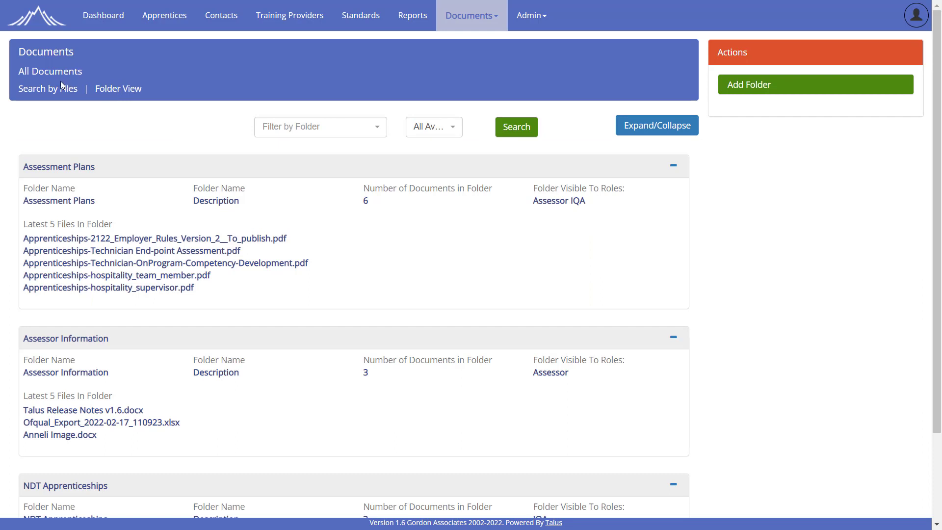
pyautogui.click(54, 95)
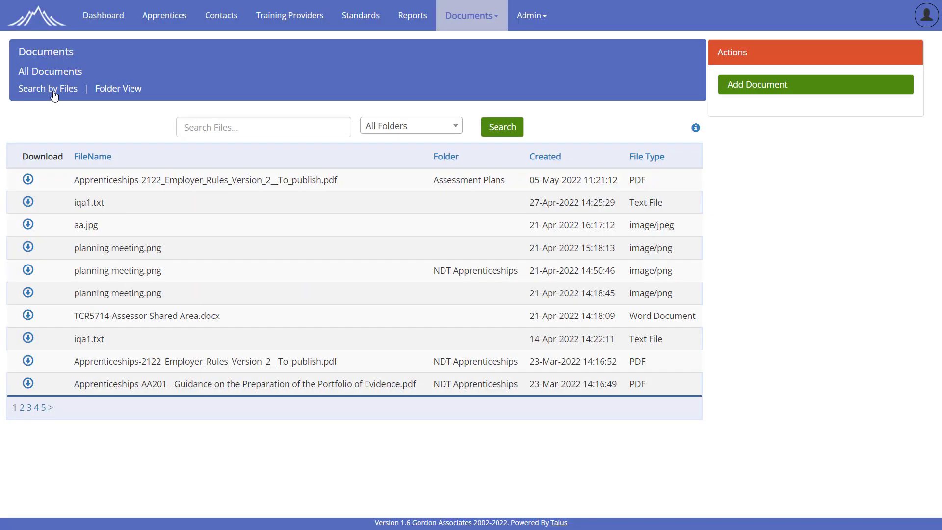
# - Search the files in all folders for "planning"
pyautogui.click(218, 128)
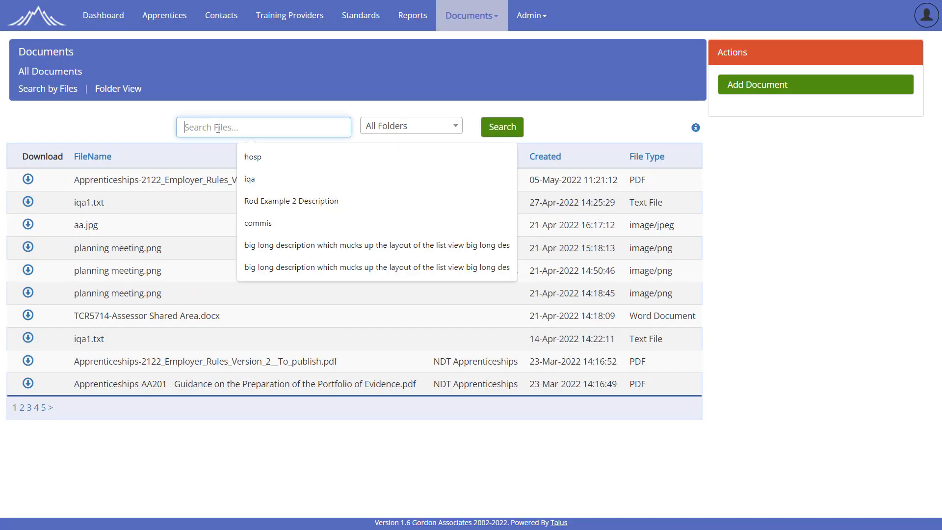
pyautogui.write('p')
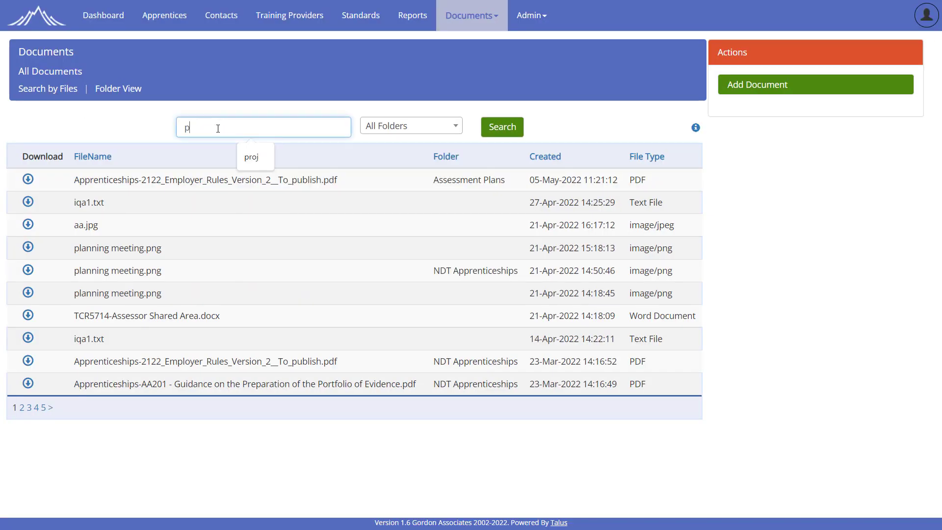
pyautogui.write('lanning')
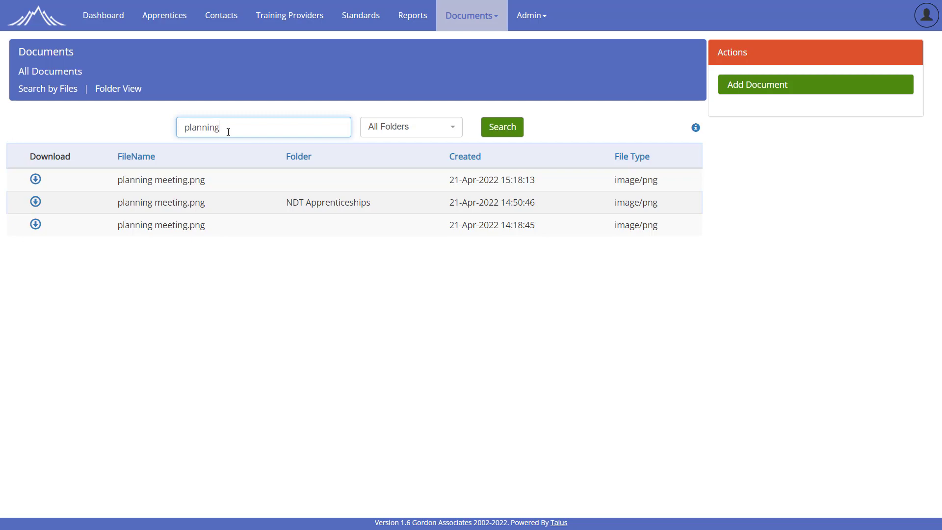
# - Show the documents in folder view and look through the listed folders and their latest files
pyautogui.click(114, 89)
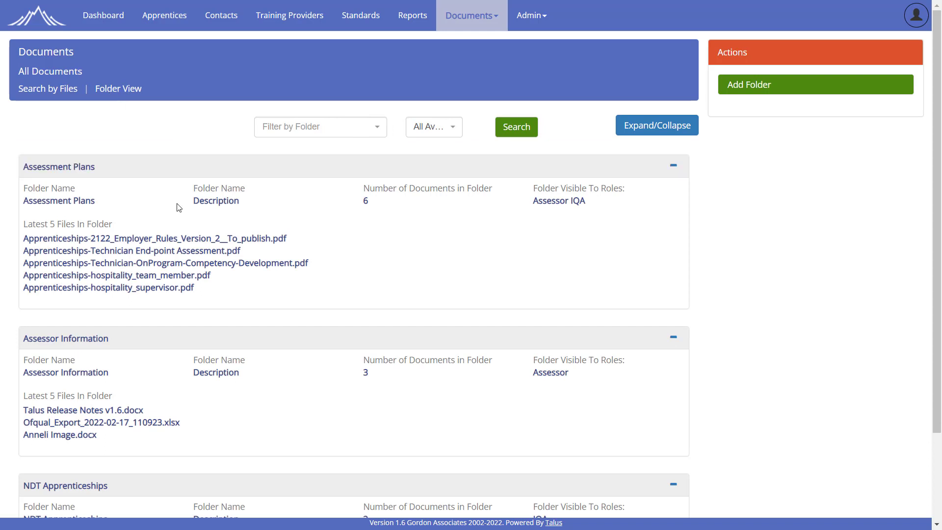
pyautogui.scroll(-1, 181, 221)
pyautogui.scroll(-1, 182, 221)
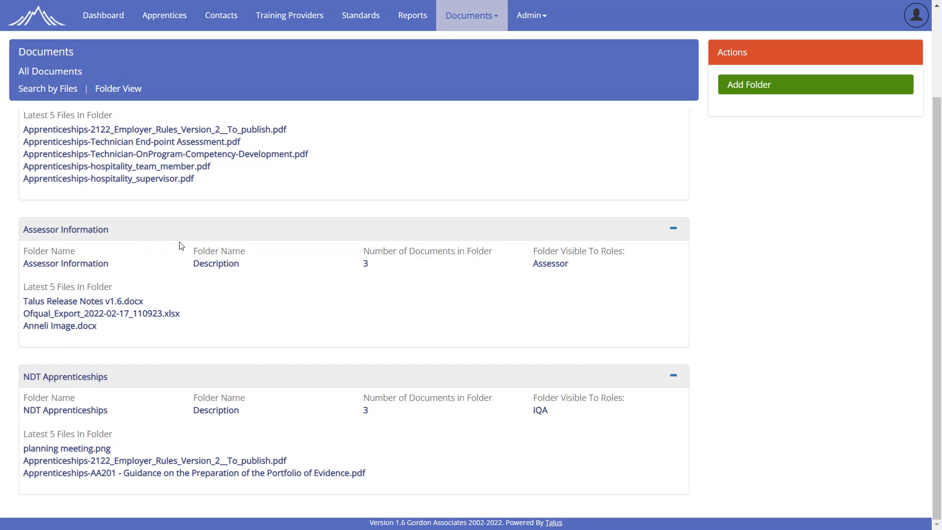
pyautogui.scroll(2, 184, 244)
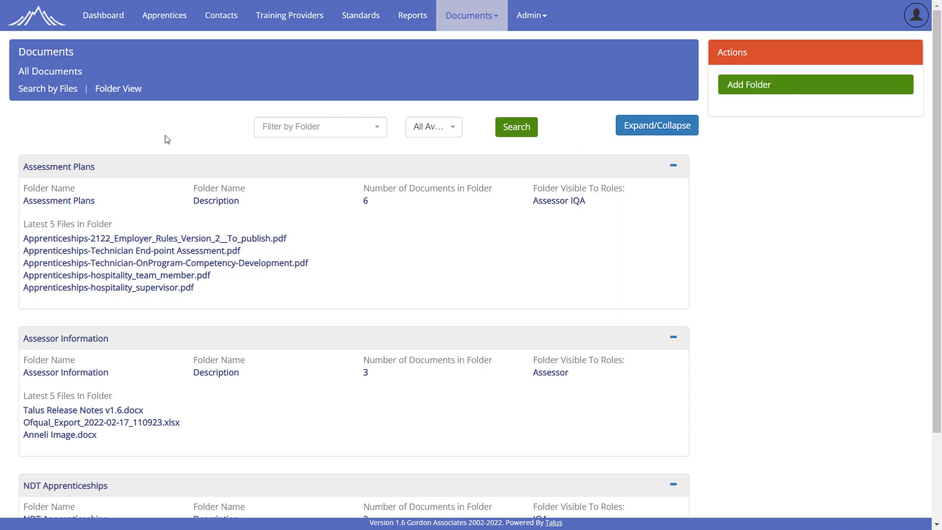
# - View Apprenticeships-2122_Employer_Rules_Version_2__To_publish.pdf from the Assessment Plans folder, and close both the PDF and its file options
pyautogui.click(66, 167)
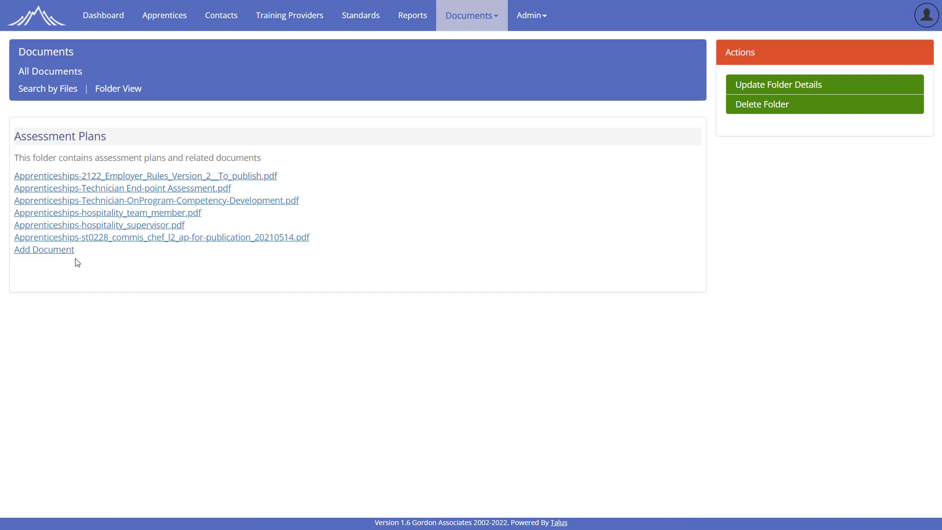
pyautogui.click(133, 180)
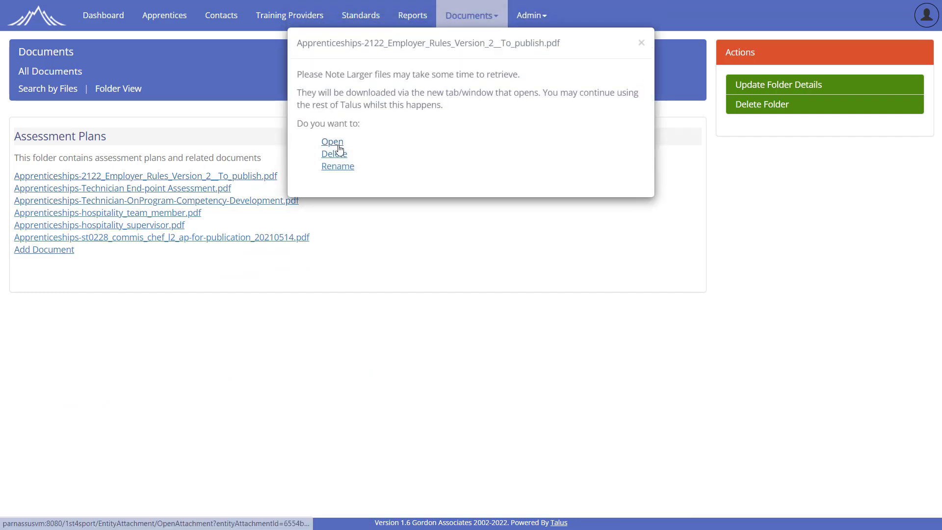
pyautogui.click(338, 144)
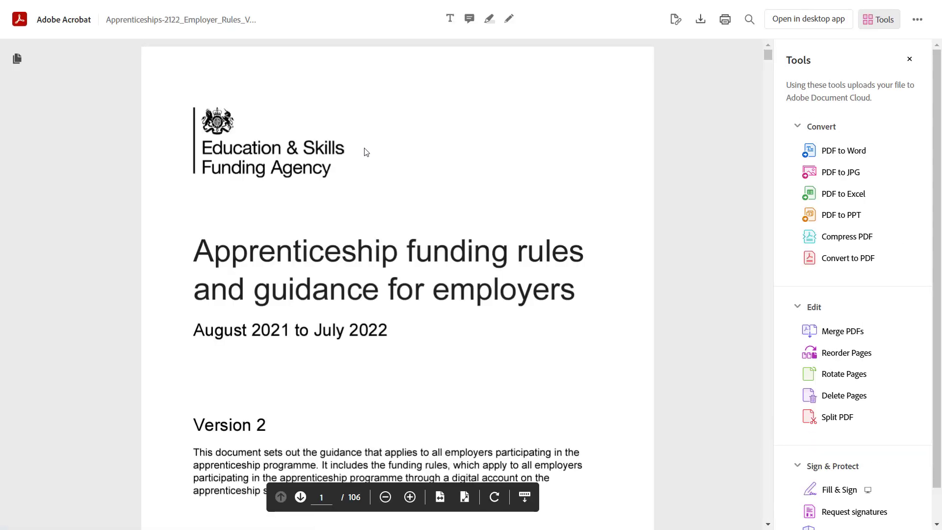
pyautogui.press('F11')
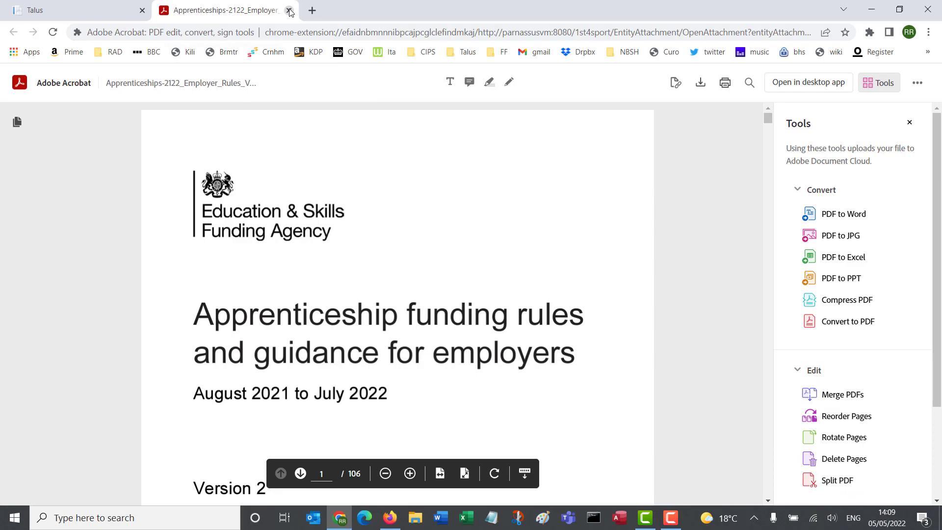
pyautogui.scroll(-15, 337, 233)
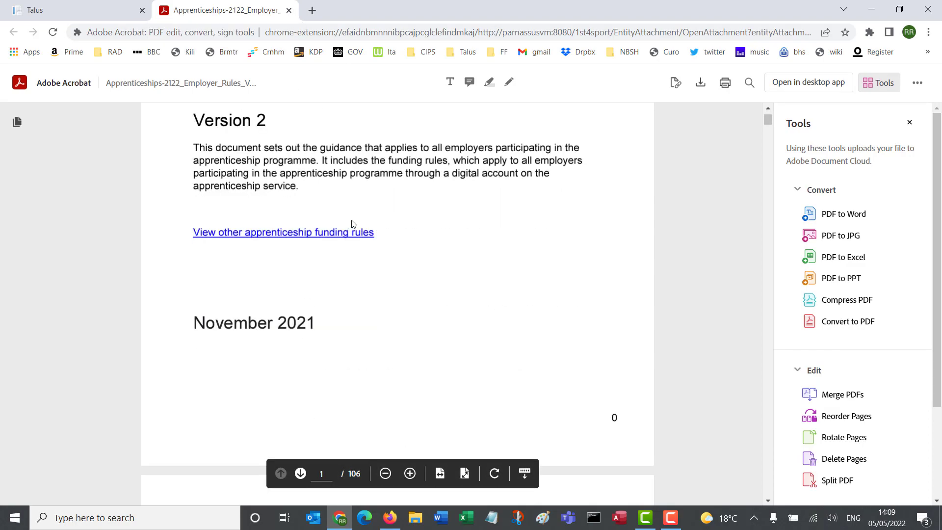
pyautogui.scroll(-5, 357, 218)
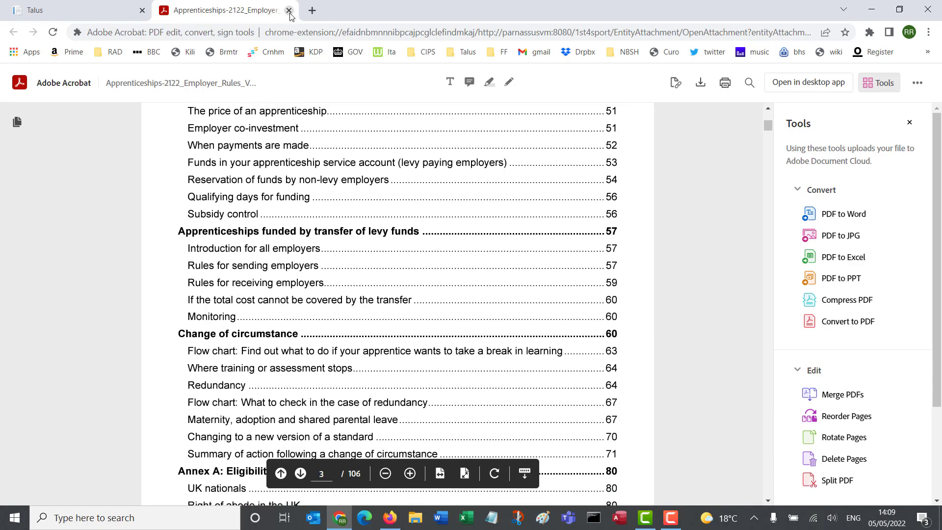
pyautogui.click(289, 11)
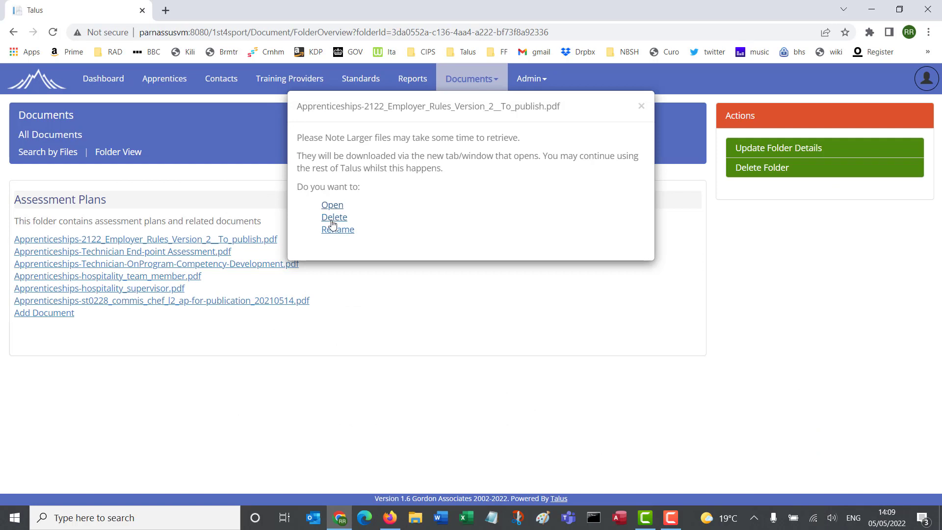
pyautogui.click(641, 107)
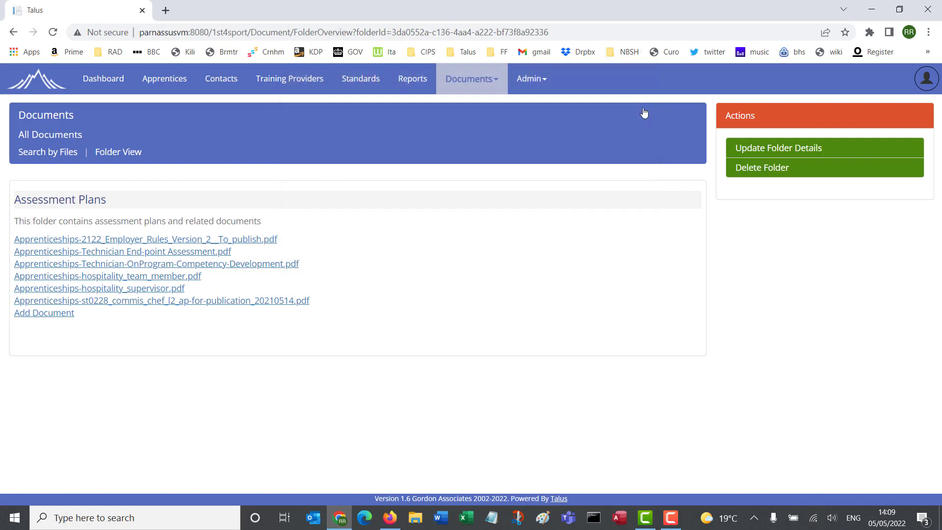
# - Examine the Assessment Plans folder's details and its visibility group choices, leaving without saving
pyautogui.click(788, 149)
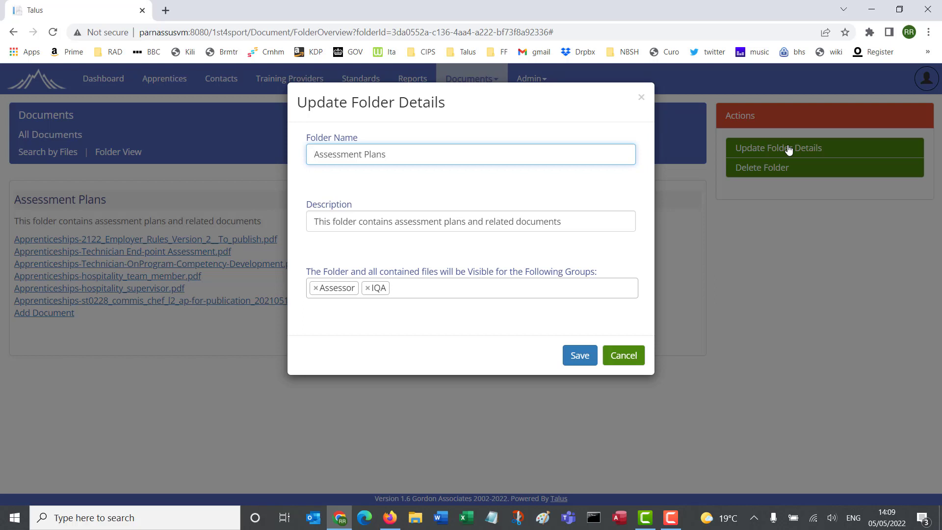
pyautogui.click(402, 288)
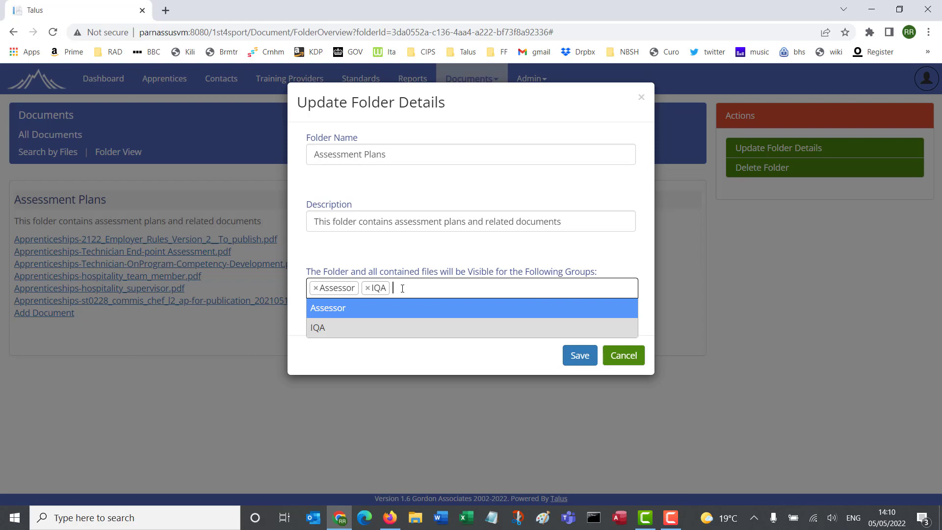
pyautogui.click(399, 250)
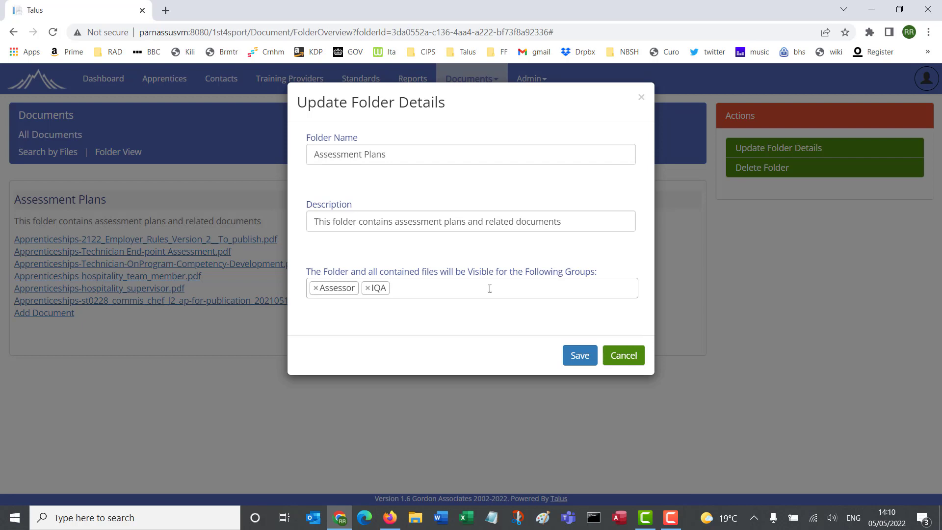
pyautogui.click(634, 359)
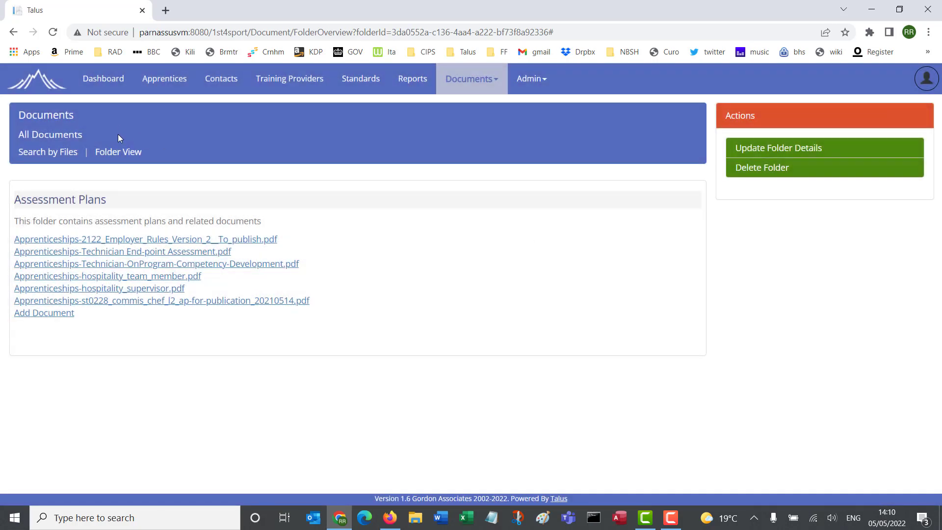
# - Upload Apprenticeships-Technician End-point Assessment.pdf from the Evidence directory to the NDT Apprenticeships folder
pyautogui.click(117, 153)
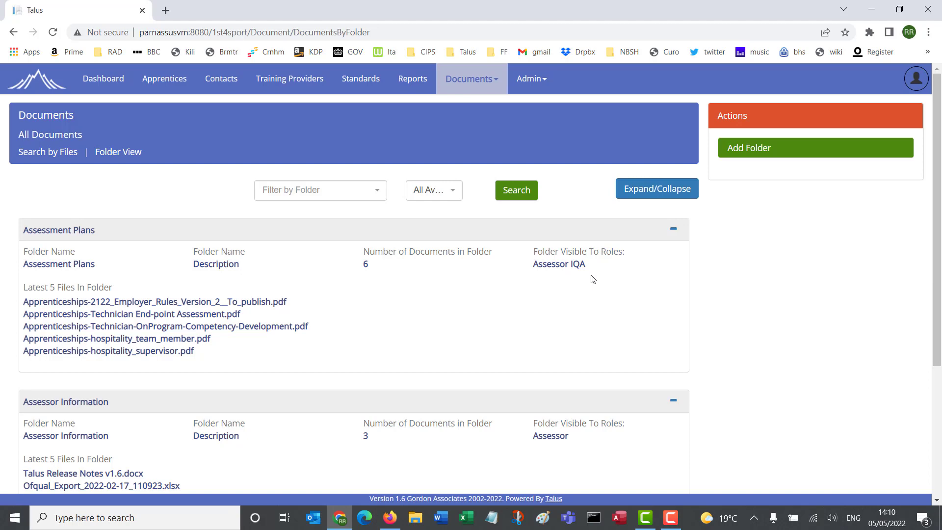
pyautogui.scroll(-3, 592, 278)
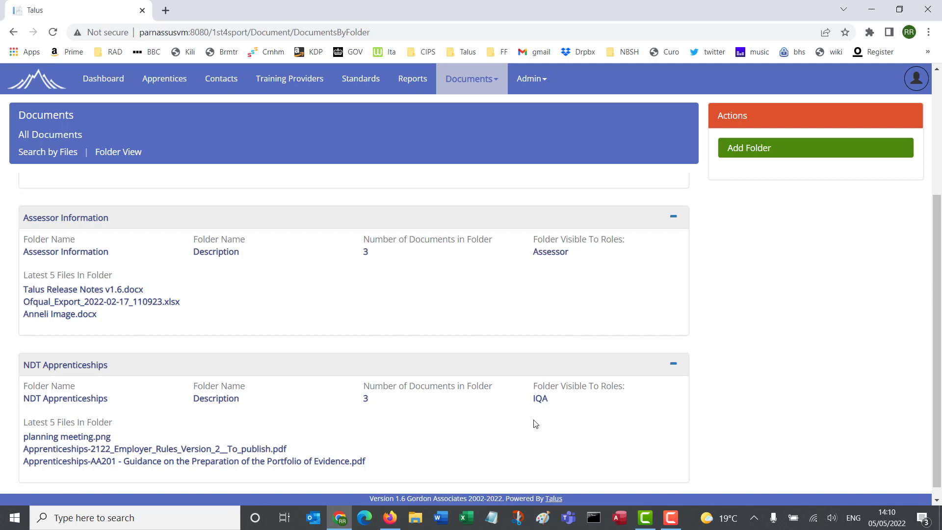
pyautogui.click(63, 366)
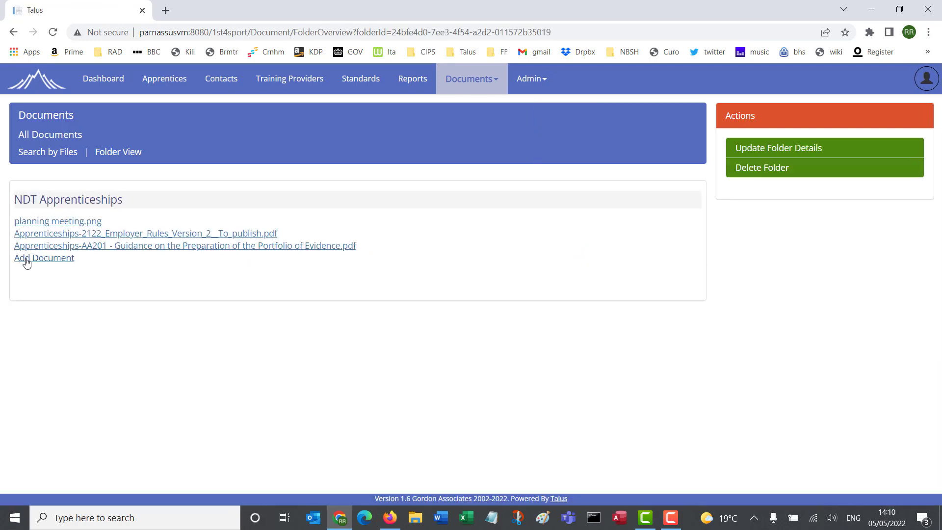
pyautogui.click(26, 263)
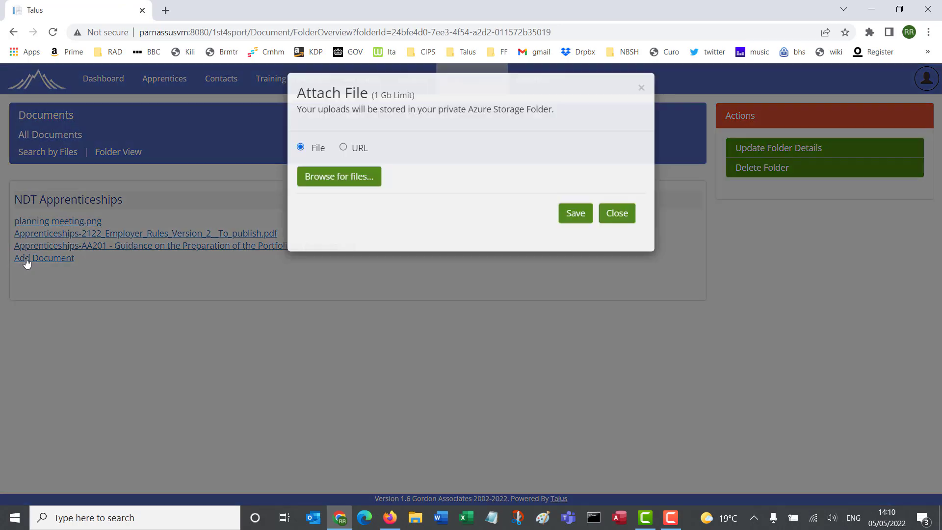
pyautogui.click(332, 194)
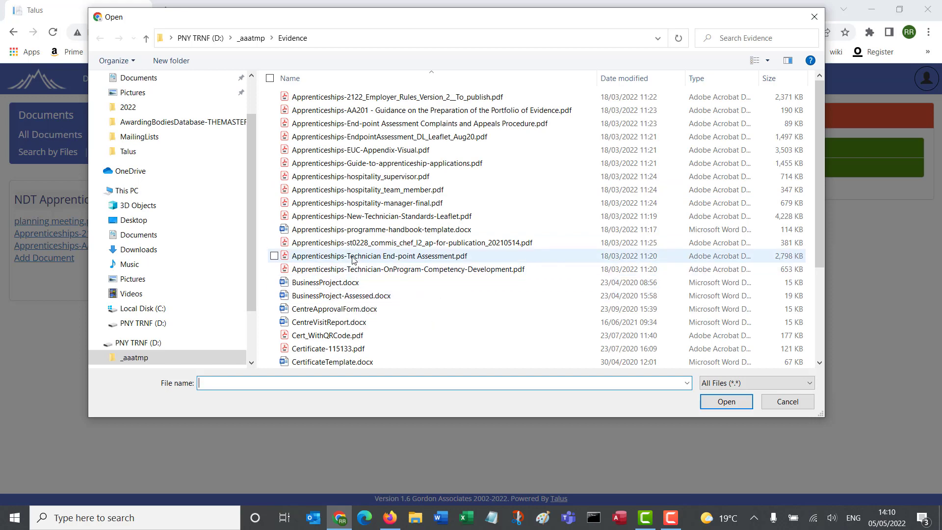
pyautogui.doubleClick(352, 260)
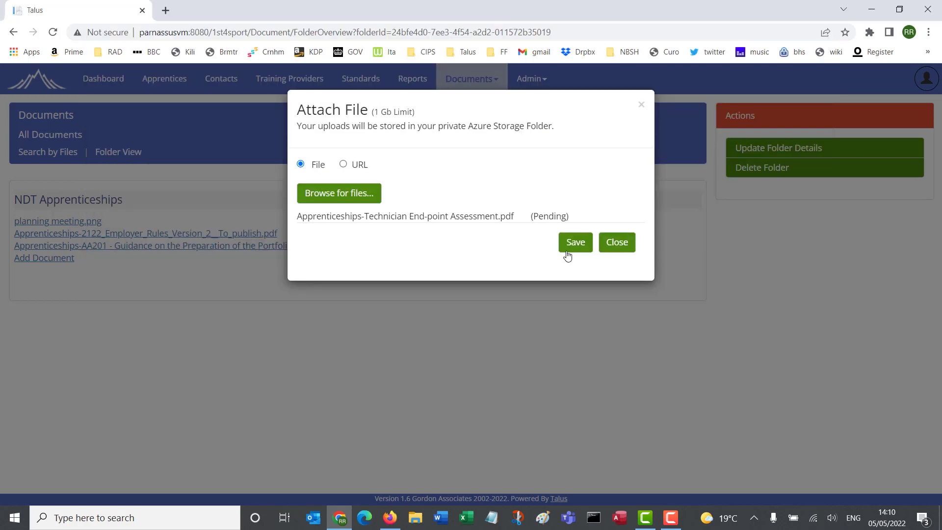
pyautogui.click(572, 249)
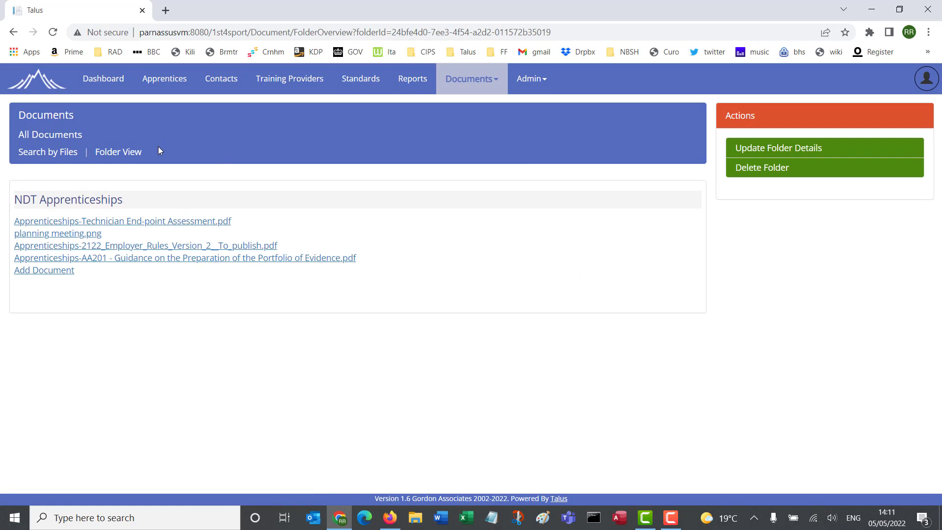
# - In folder view, collapse Assessment Plans, Assessor Information and NDT Apprenticeships one by one, and expand all folders again
pyautogui.click(129, 154)
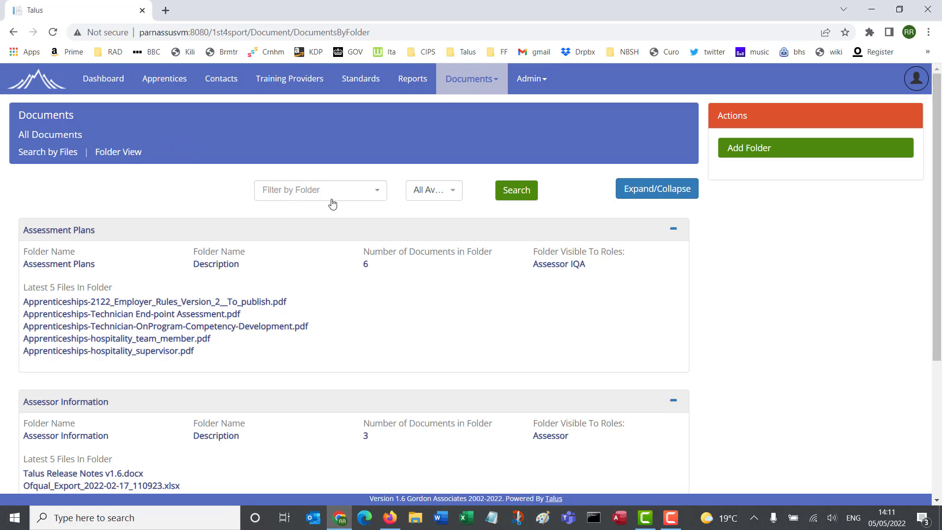
pyautogui.click(673, 230)
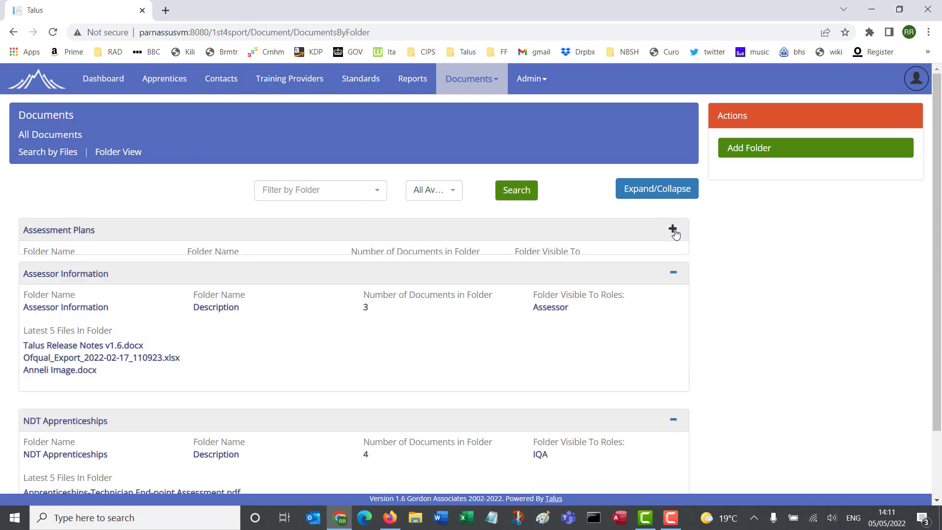
pyautogui.click(673, 273)
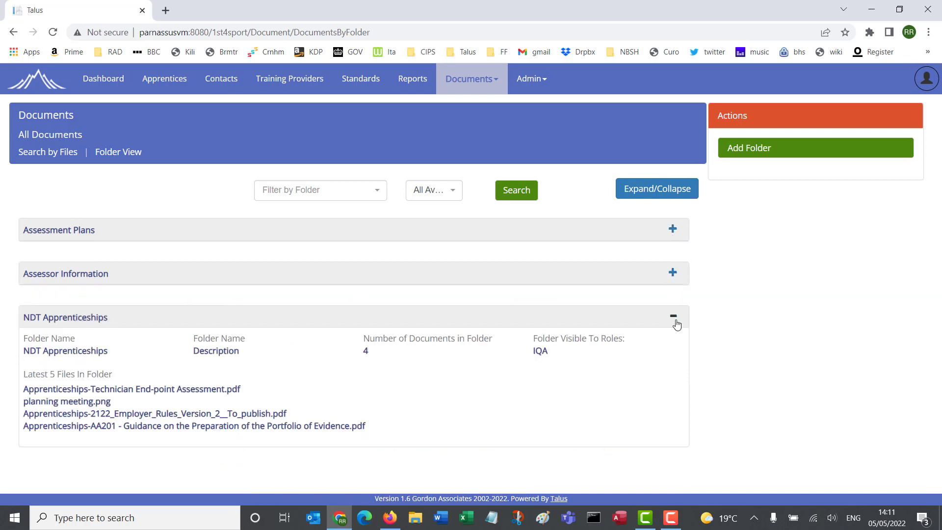
pyautogui.click(674, 317)
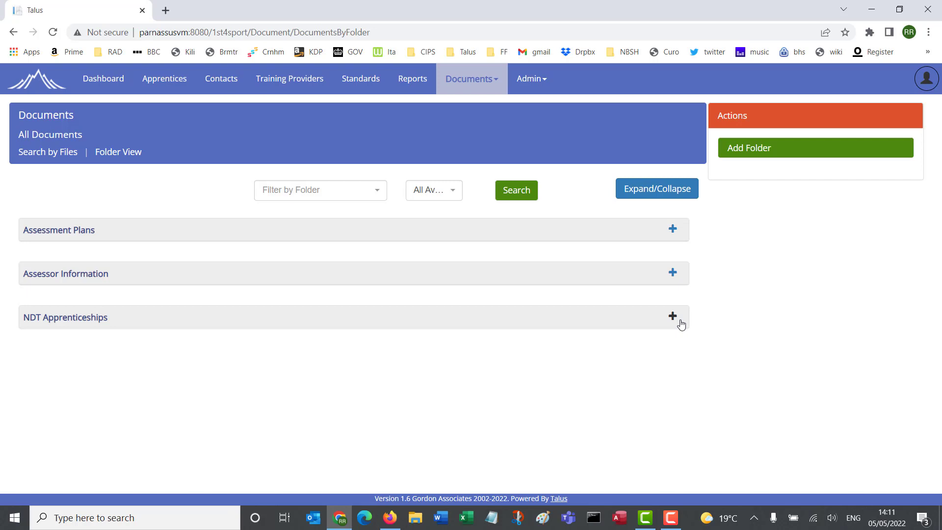
pyautogui.click(651, 191)
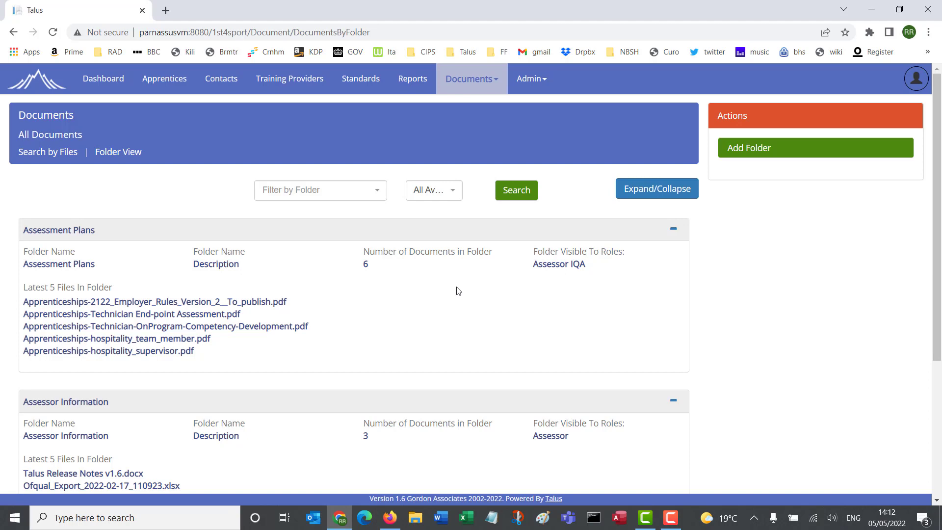
# - Switch to Firefox and log in to Talus for 1st4sport with the assessor's saved username and account password
pyautogui.hotkey('alt', 'Tab')
pyautogui.press('Tab')
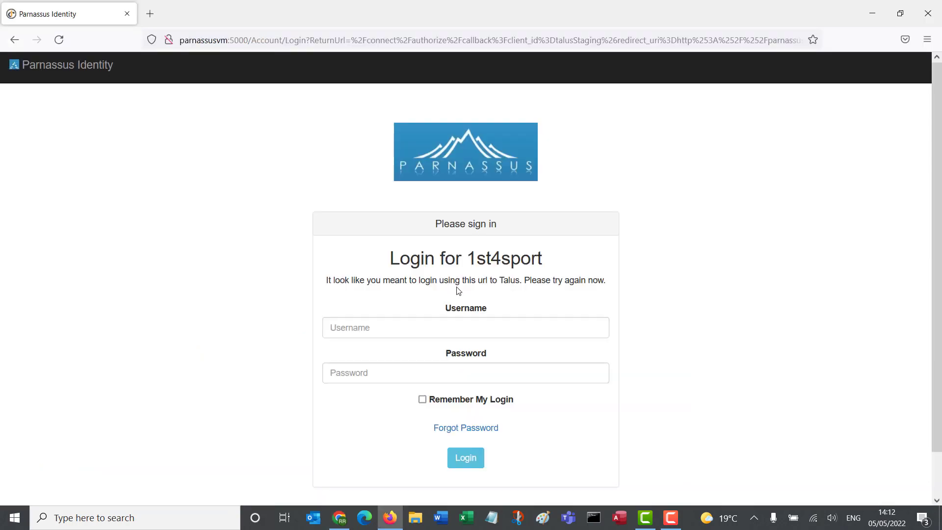
pyautogui.click(420, 328)
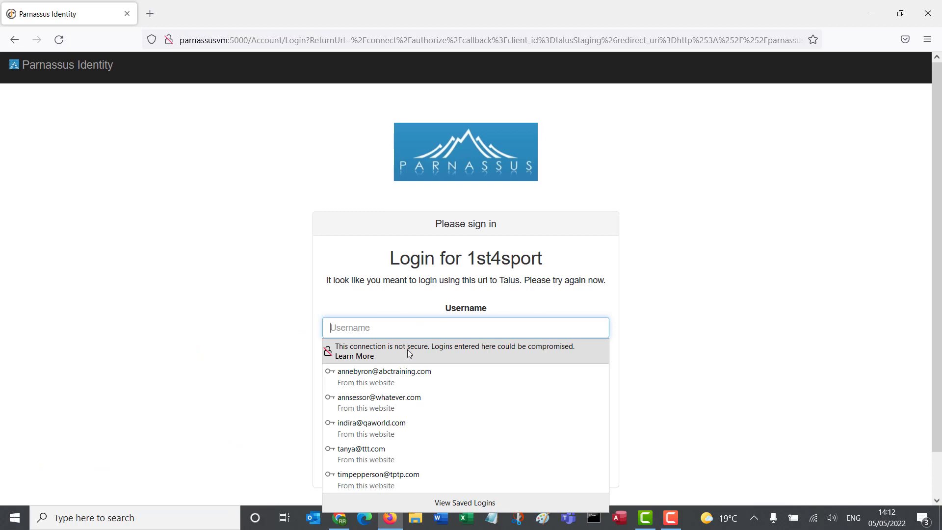
pyautogui.click(385, 407)
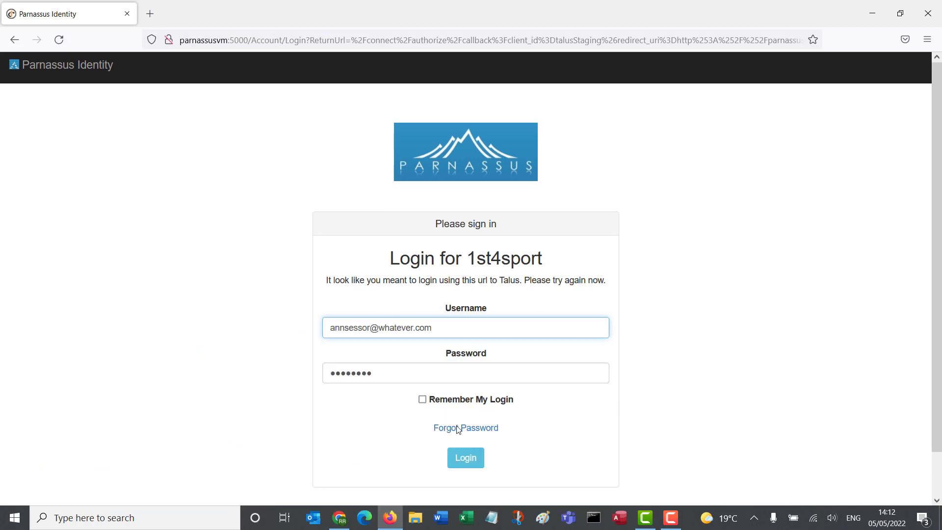
pyautogui.click(472, 459)
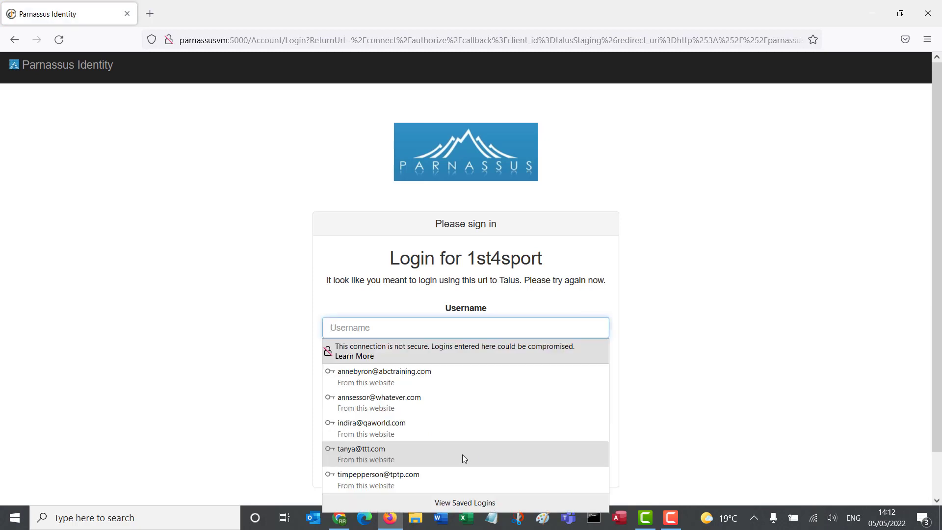
pyautogui.click(407, 404)
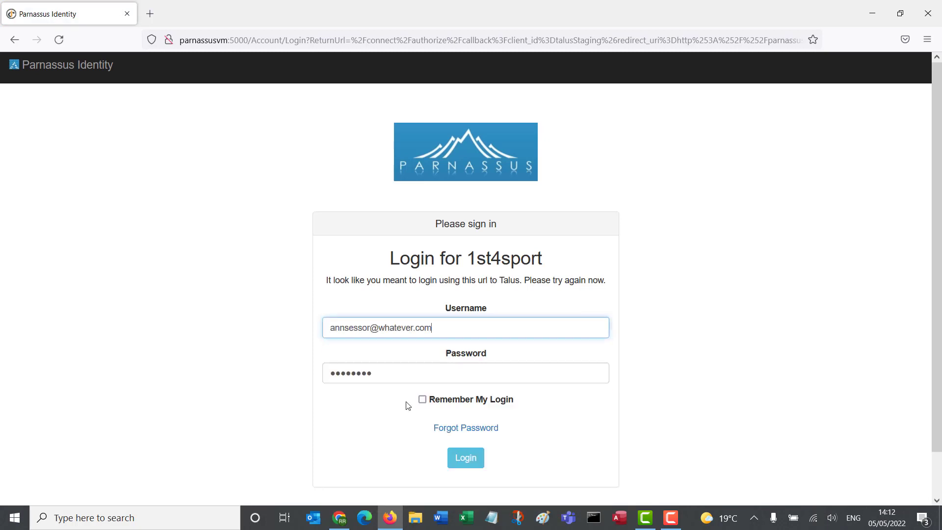
pyautogui.click(473, 459)
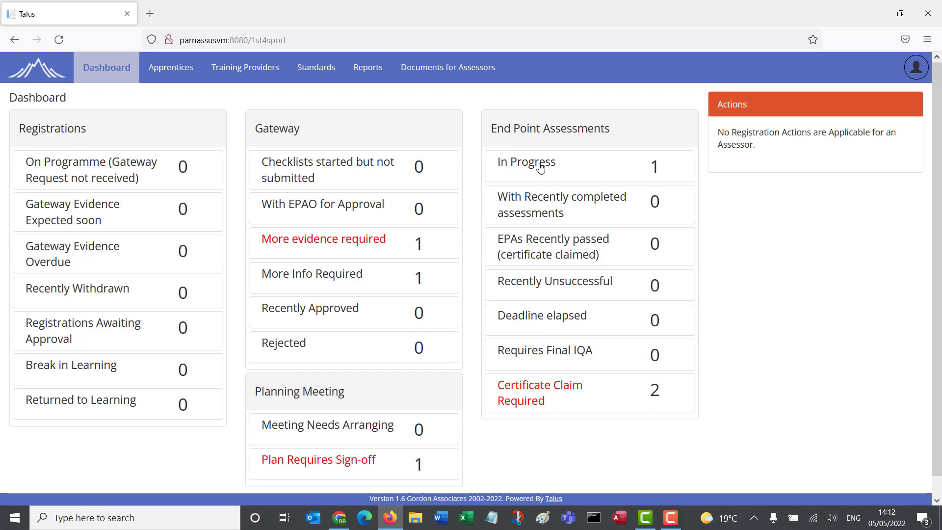
# - Open Documents for Assessors and review the Assessment Plans and Assessor Information folders in folder view
pyautogui.click(449, 72)
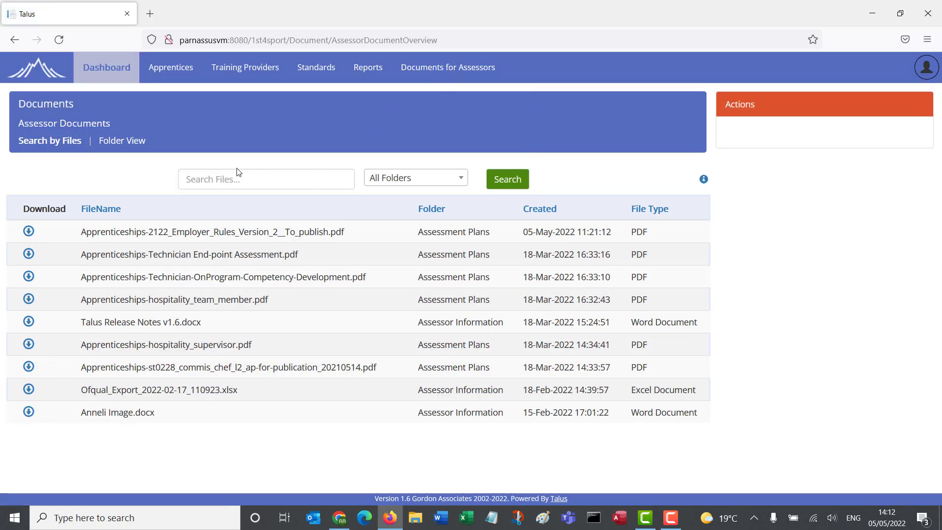
pyautogui.click(117, 141)
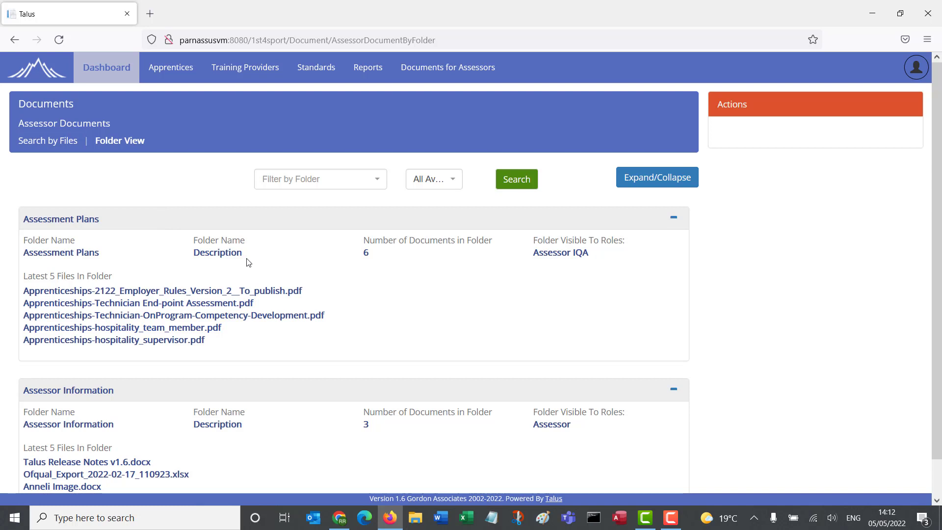
pyautogui.scroll(-1, 247, 263)
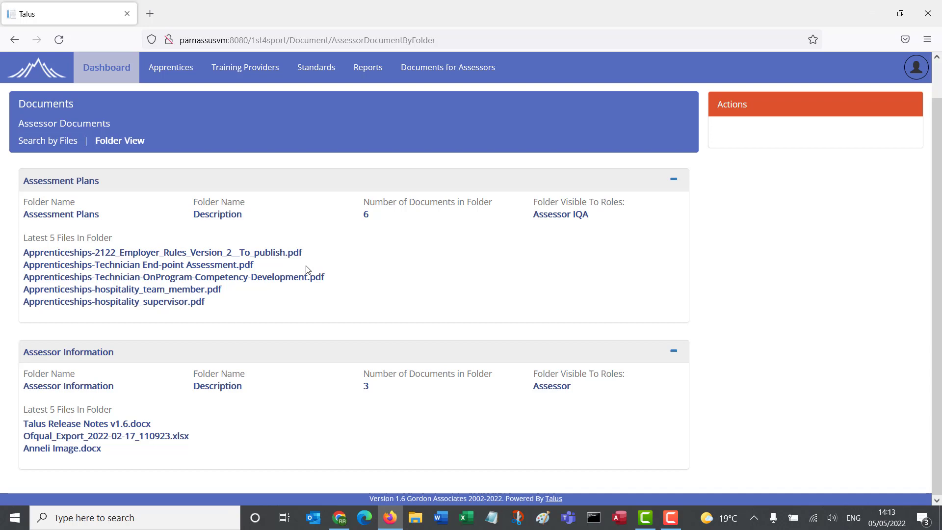
# - Open the assessor's Assessment Plans folder, view Apprenticeships-2122_Employer_Rules_Version_2__To_publish.pdf, and close both the PDF and its file options
pyautogui.click(65, 187)
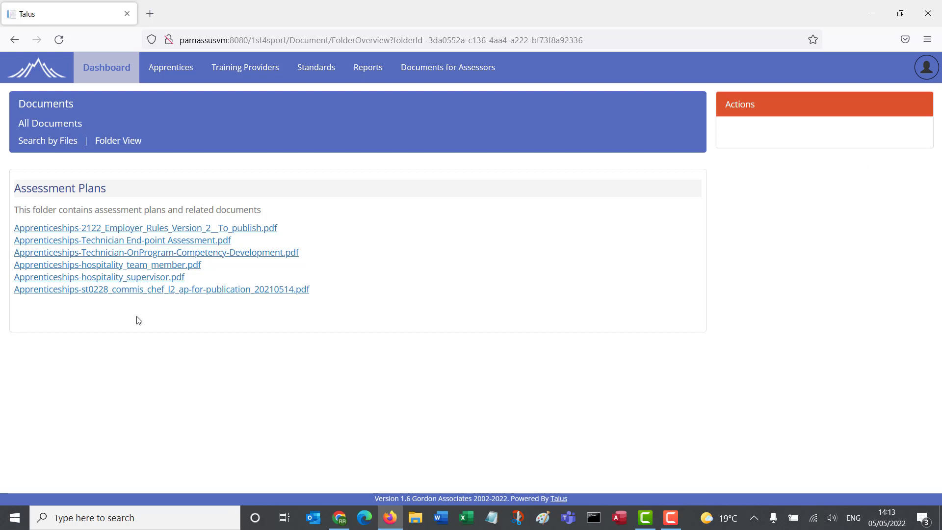
pyautogui.click(120, 232)
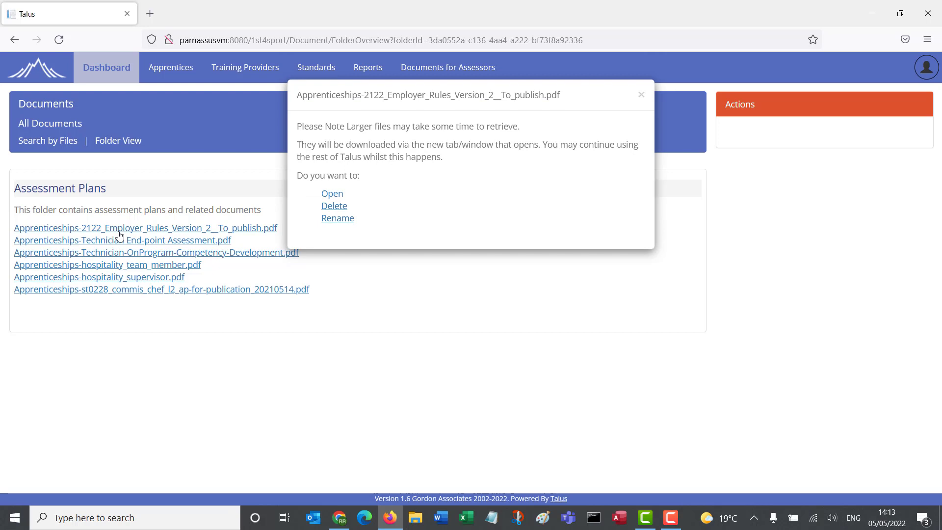
pyautogui.click(333, 195)
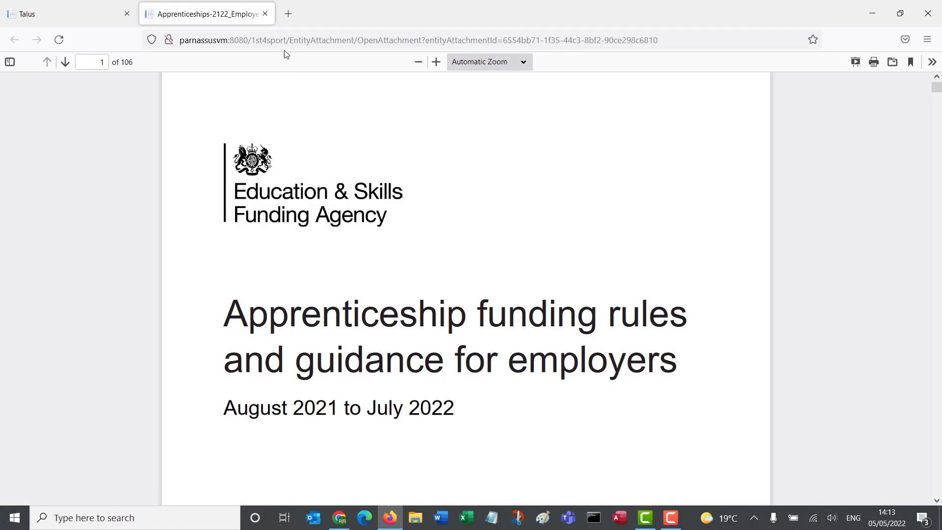
pyautogui.click(267, 16)
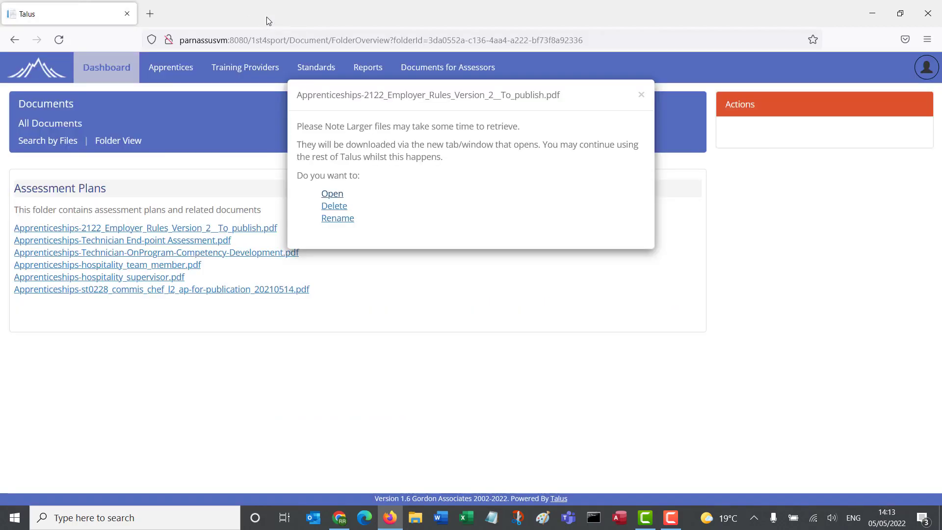
pyautogui.click(642, 95)
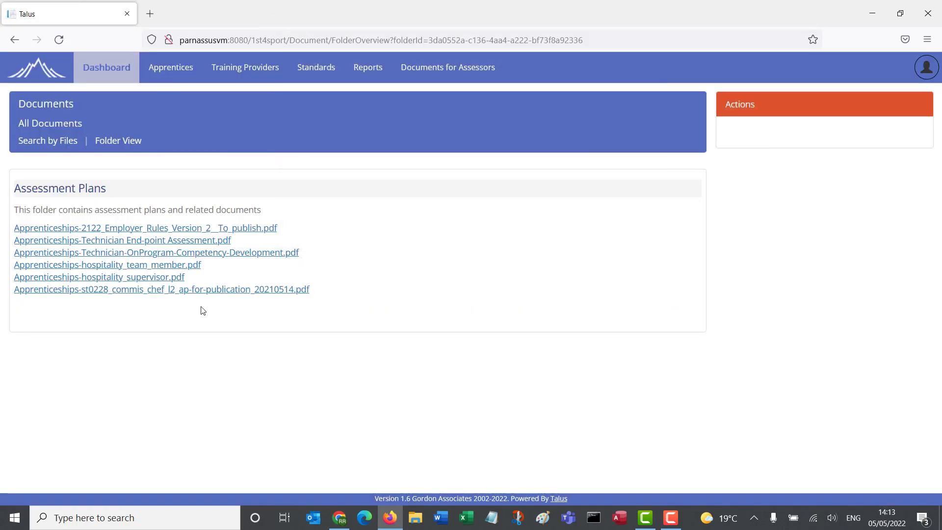